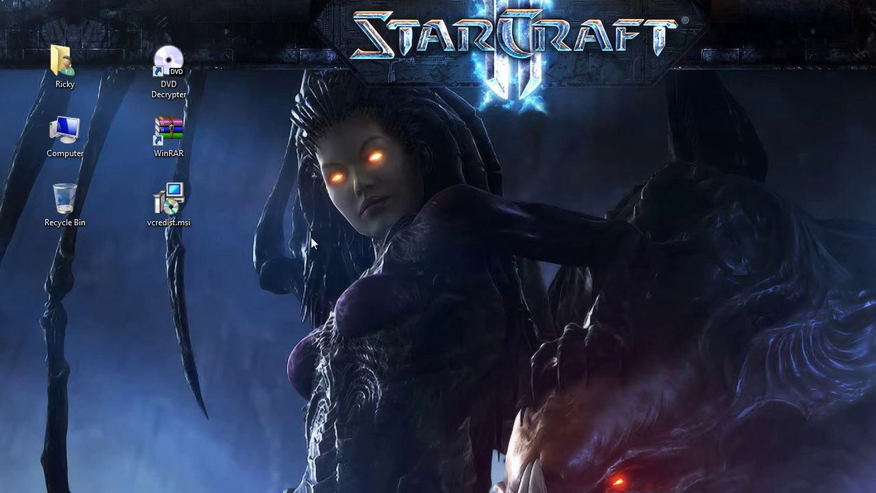
Check the disc in DVD RW Drive (D:) among the computer's drives and close the window.
double_click(64, 133)
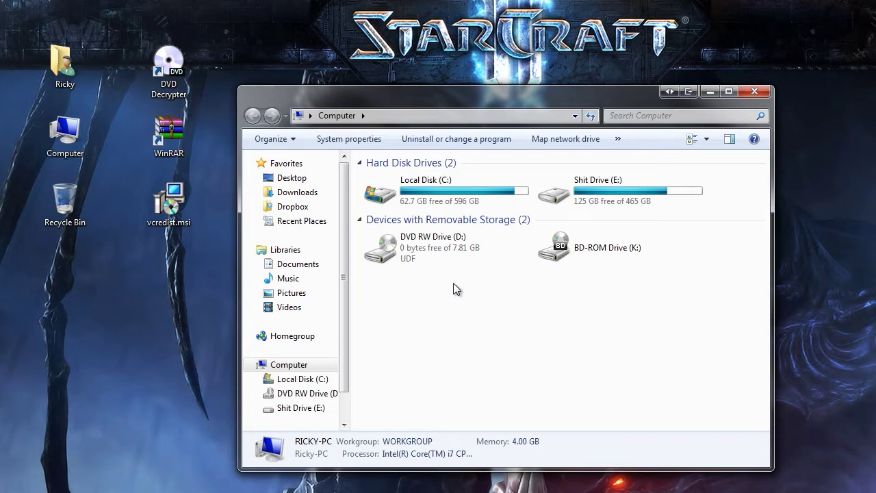
left_click(432, 244)
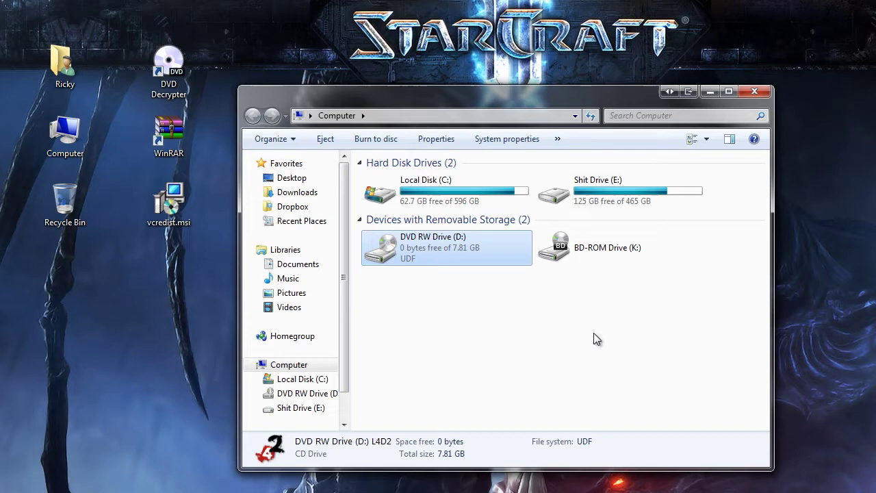
left_click(757, 98)
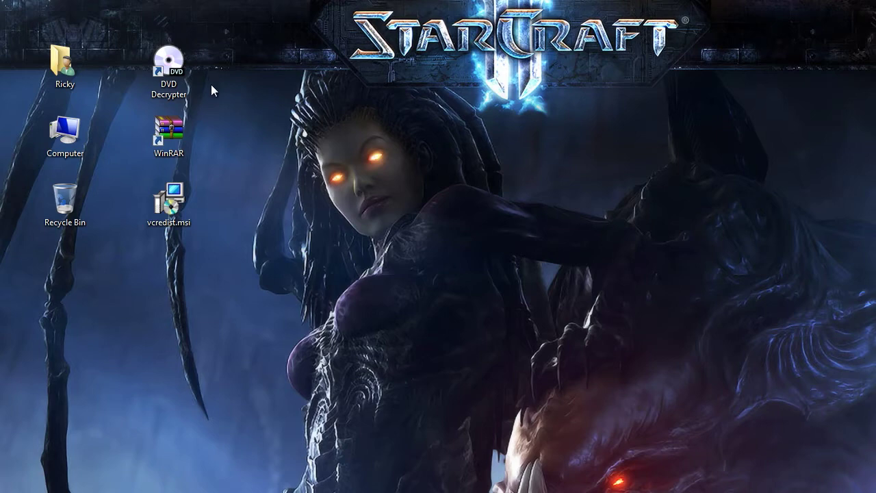
Launch DVD Decrypter with drive D: as the source and switch it to ISO mode.
double_click(168, 69)
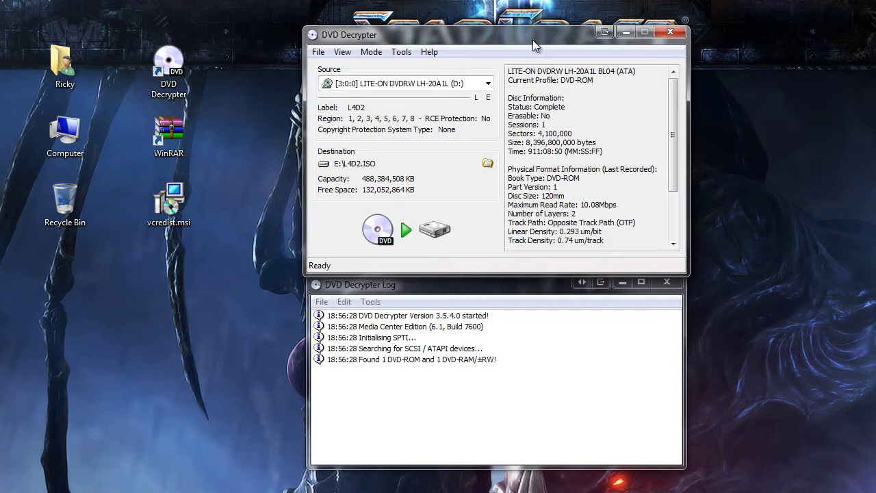
left_click(377, 55)
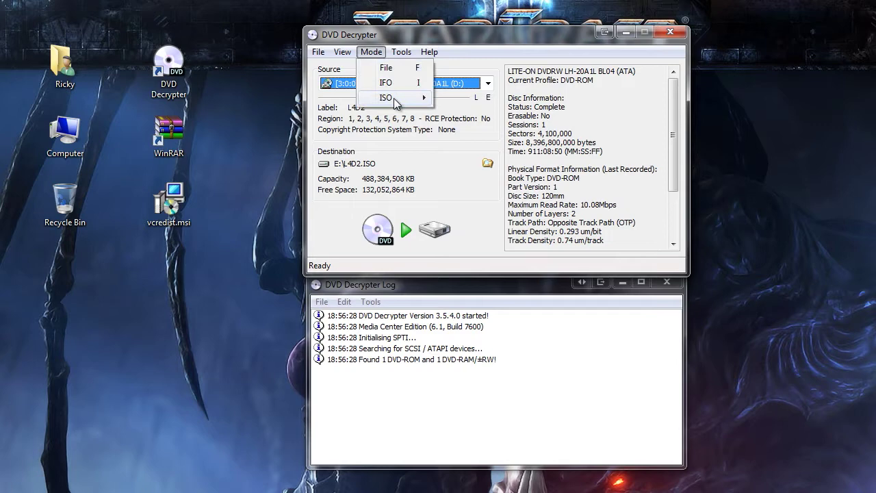
mouse_move(416, 98)
left_click(470, 102)
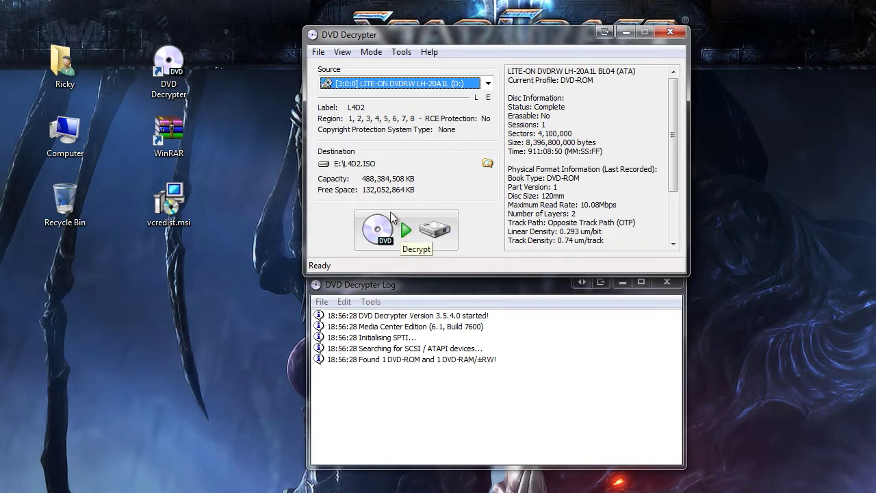
Rip the disc to an image named L4D2.ISO on the desktop and close DVD Decrypter.
left_click(487, 165)
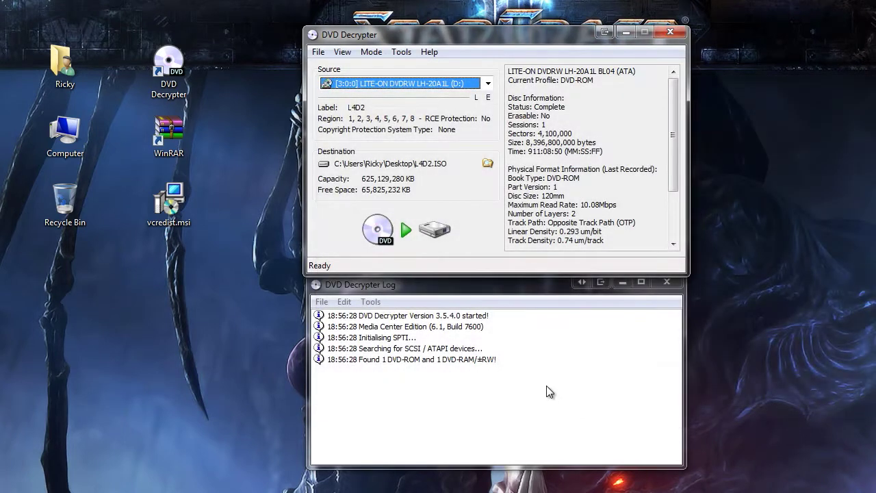
left_click(427, 241)
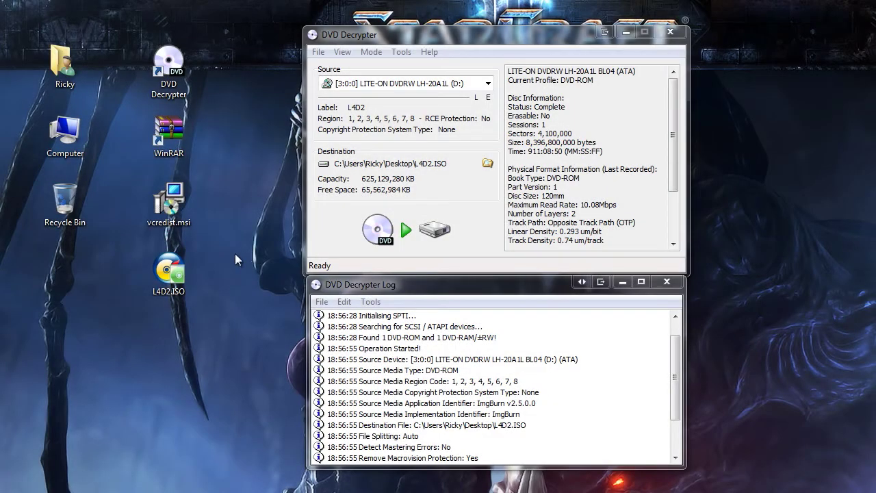
left_click(181, 274)
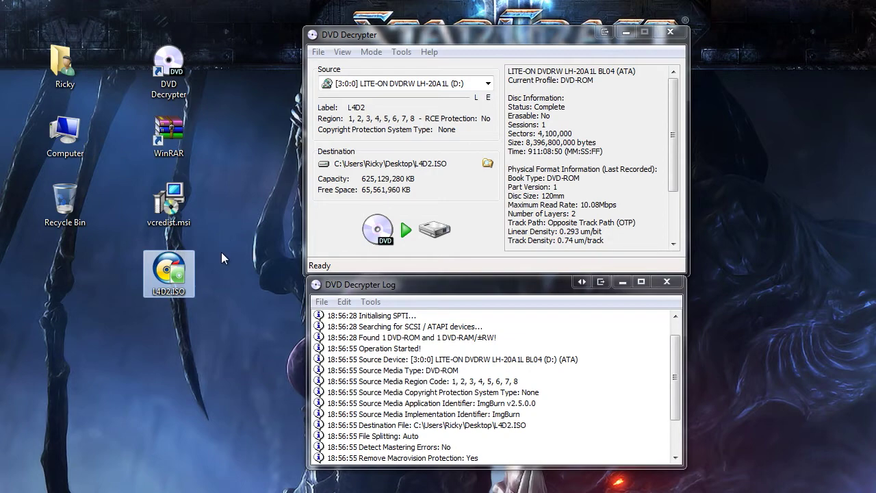
left_click(670, 32)
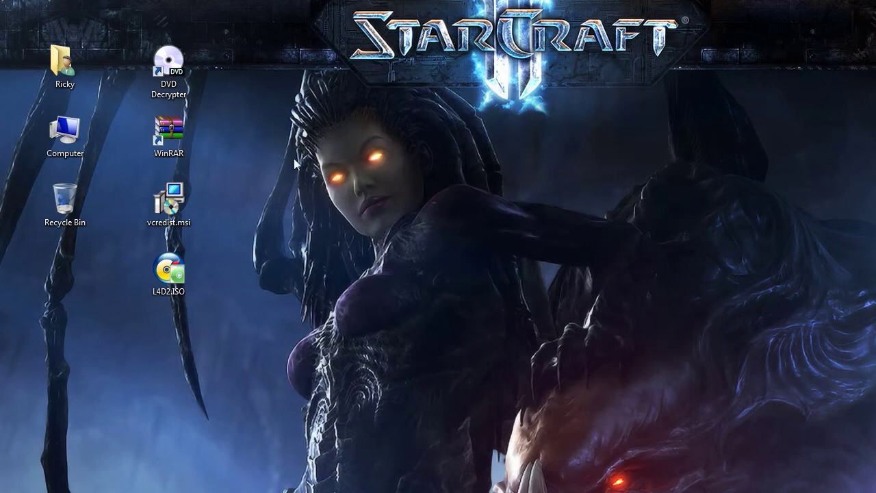
Extract L4D2.ISO on the desktop with WinRAR into its own L4D2 folder.
left_click(169, 131)
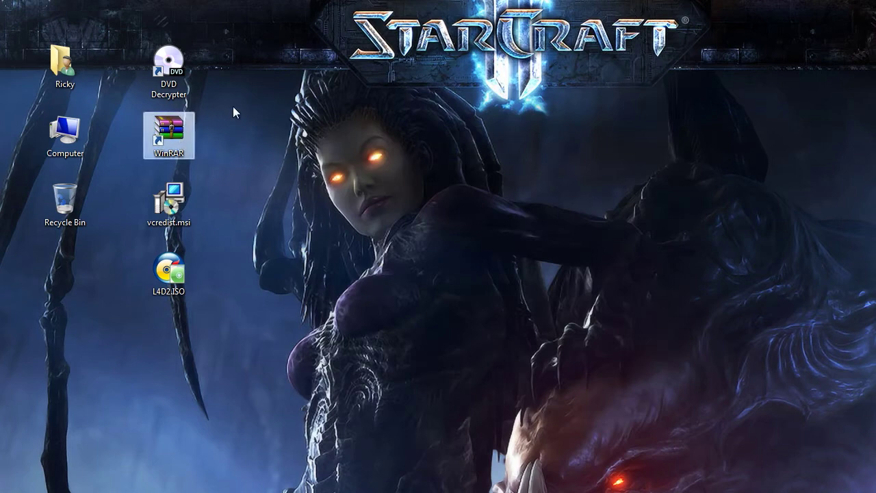
left_click(240, 207)
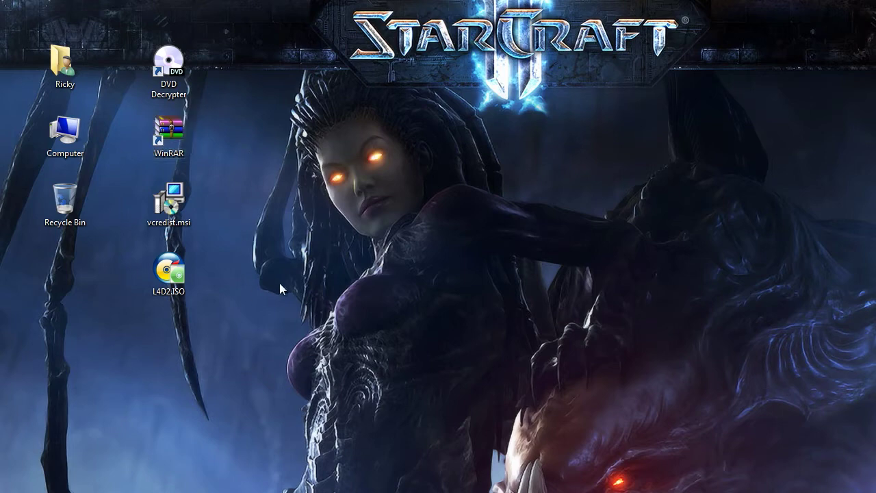
right_click(169, 268)
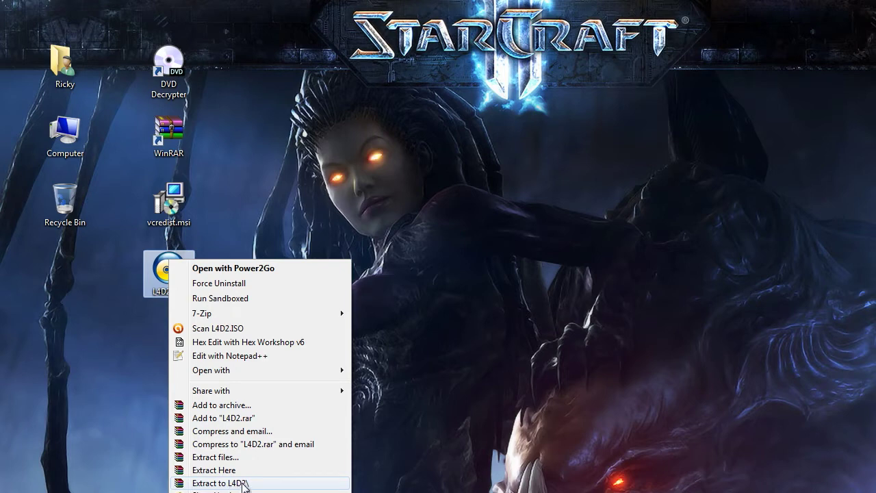
left_click(243, 484)
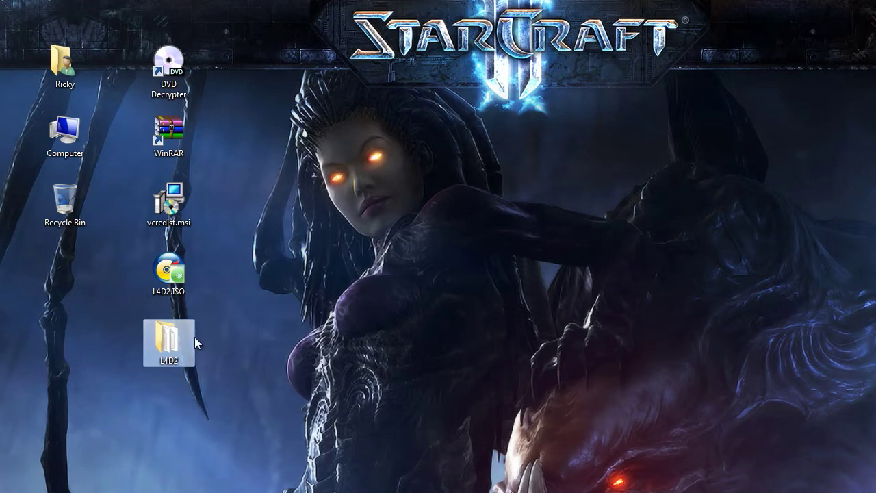
Open the Battlefield.Bad.Company.2.image folder on the desktop and look through its files.
mouse_move(183, 347)
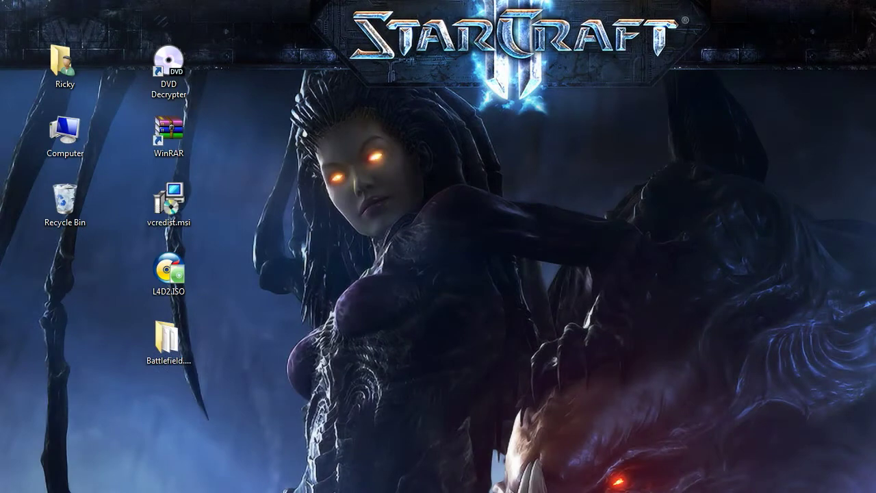
left_click(190, 341)
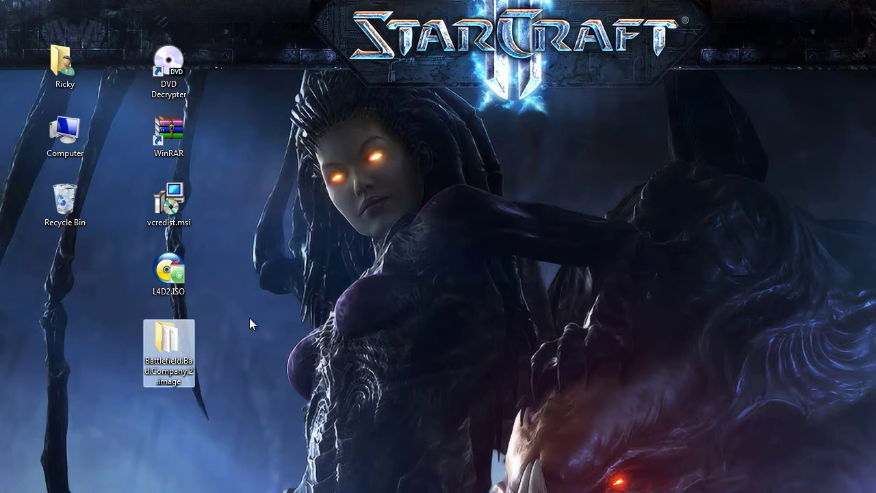
double_click(164, 347)
scroll(463, 201, "down", 10)
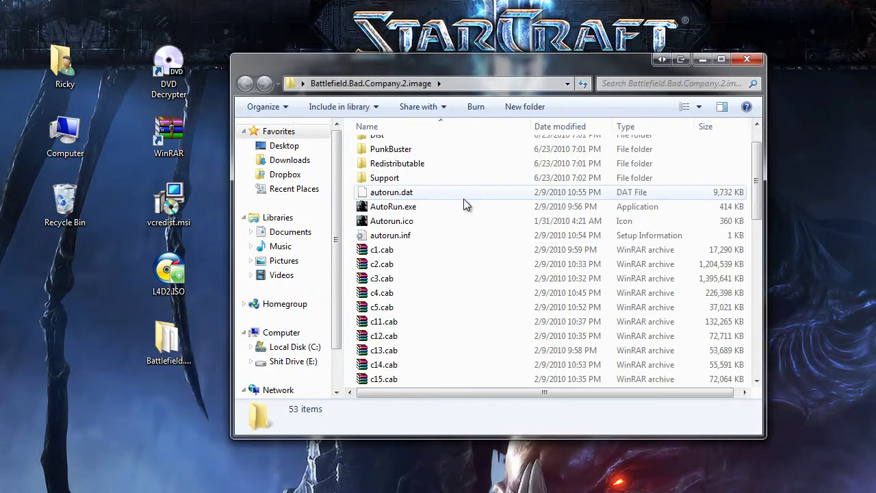
scroll(463, 233, "down", 2)
scroll(463, 237, "up", 10)
scroll(464, 243, "up", 4)
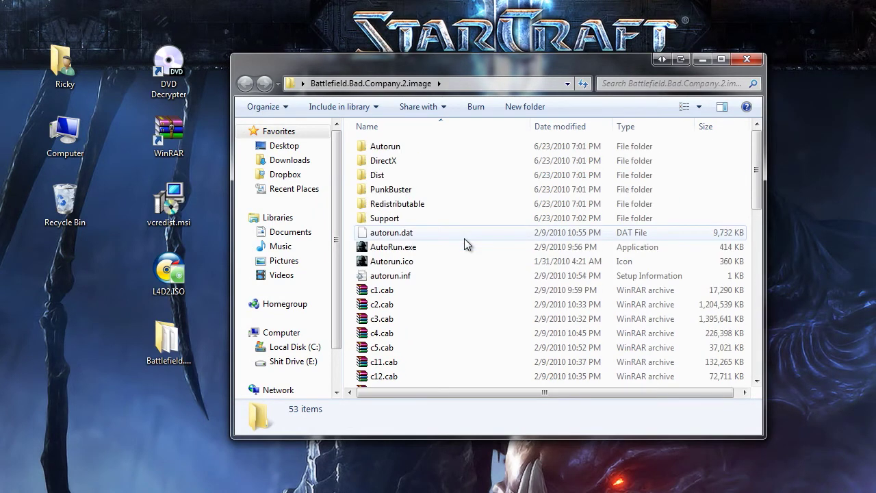
Move vcredist.msi from the desktop into the Redistributable\x86 folder, replacing the existing file.
double_click(411, 205)
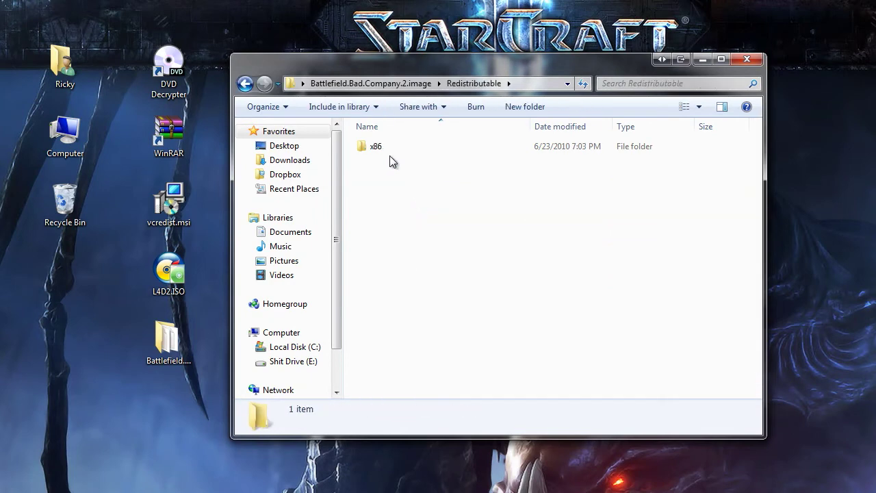
double_click(390, 155)
left_click(393, 163)
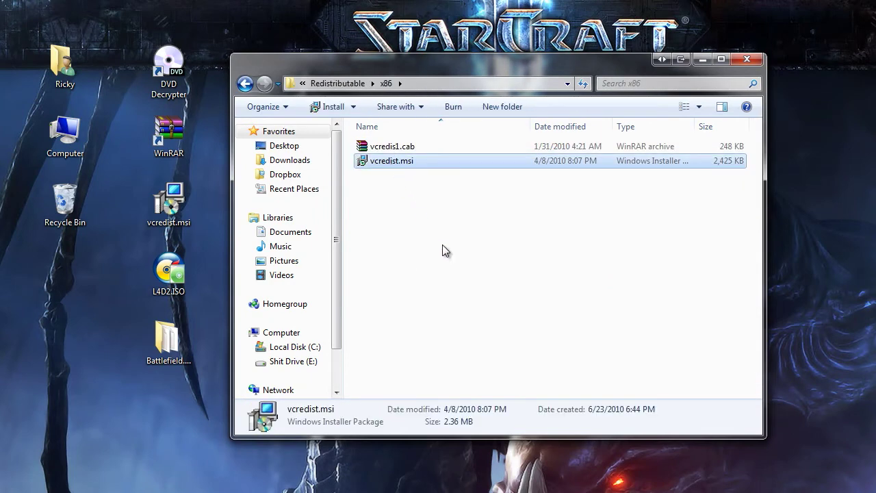
left_click(172, 199)
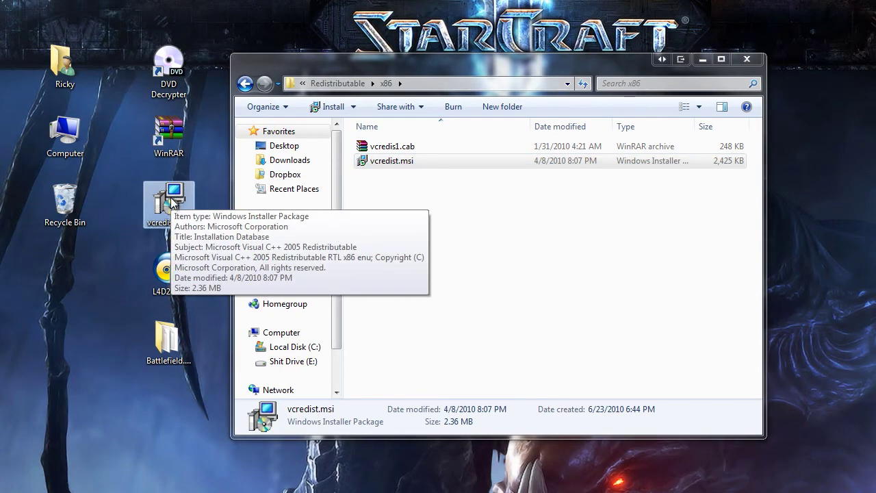
left_click_drag(172, 200, 397, 219)
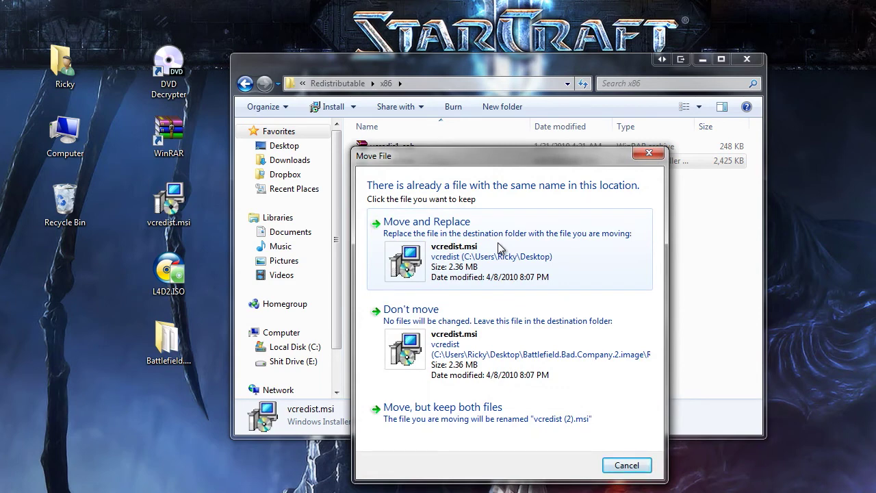
left_click(538, 230)
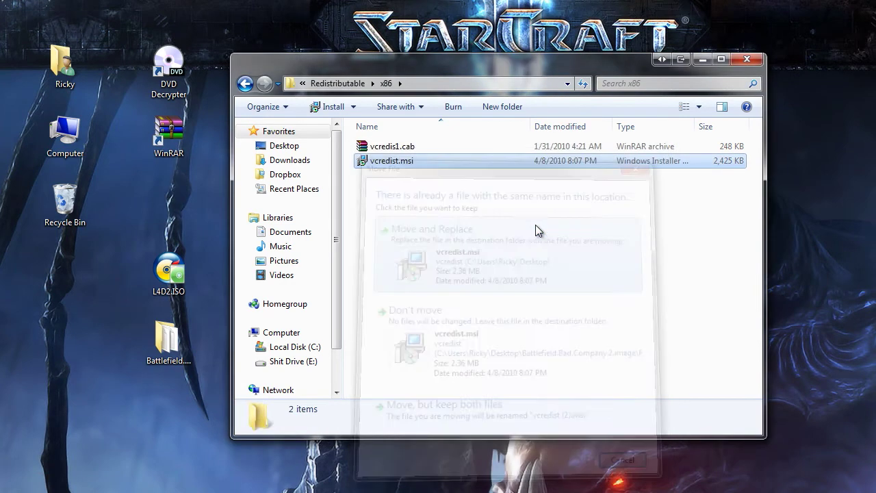
Run Setup.exe from the root of the Battlefield.Bad.Company.2.image folder and continue with English as the installation language.
left_click(254, 83)
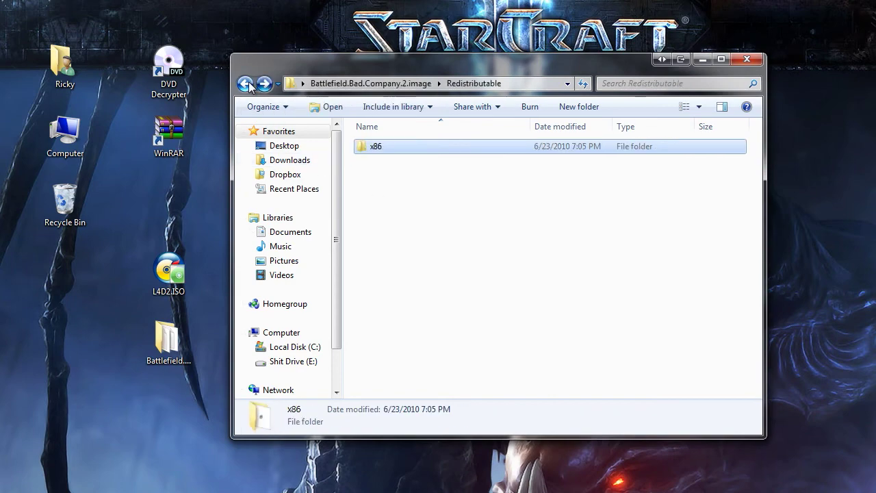
left_click(248, 83)
scroll(465, 303, "down", 10)
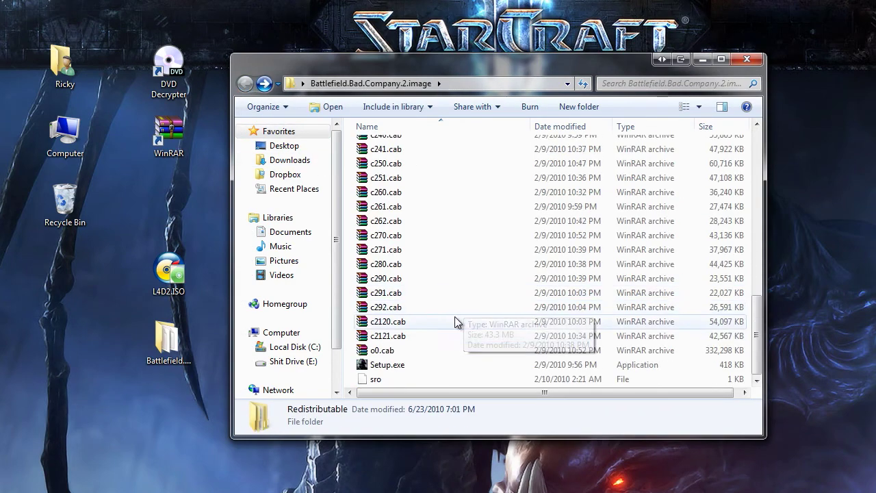
double_click(411, 368)
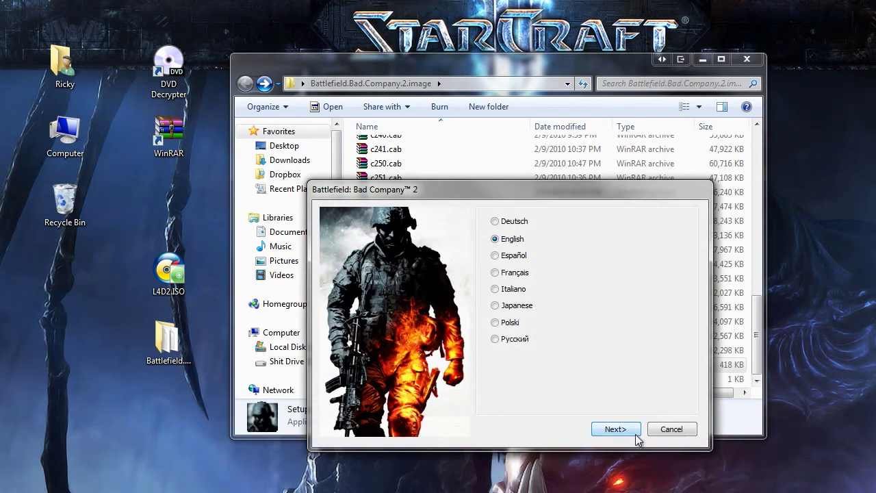
left_click(629, 428)
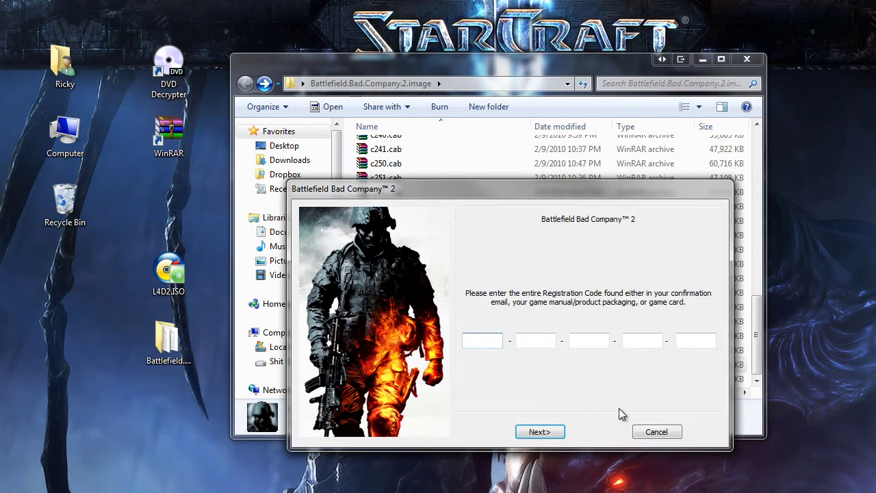